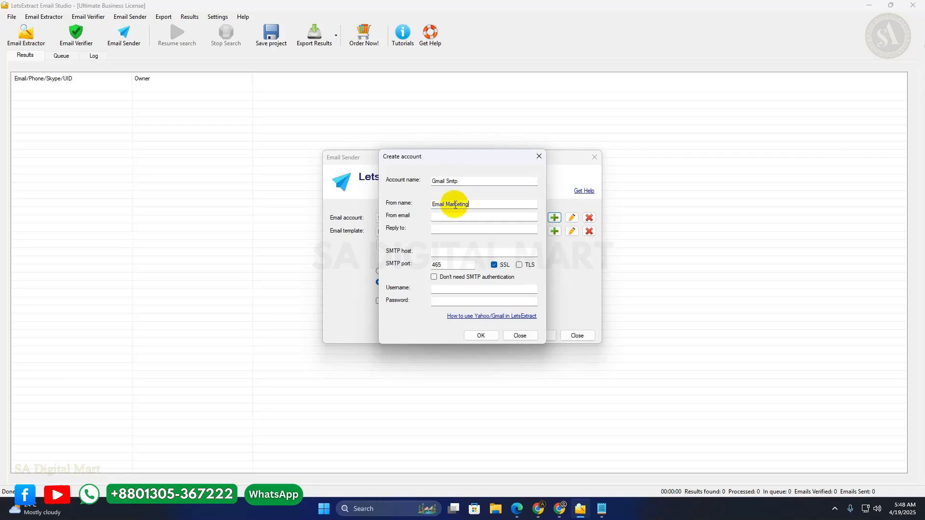
- Copy the Gmail address from the Google account in Chrome and enter it as the new sender account's From email and Reply to
left_click(433, 205)
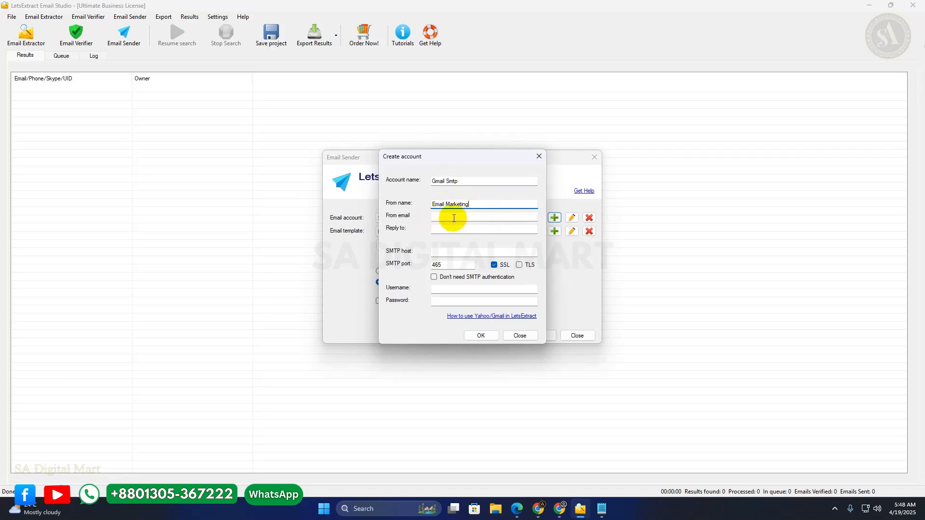
left_click(452, 217)
left_click(538, 509)
left_click(908, 73)
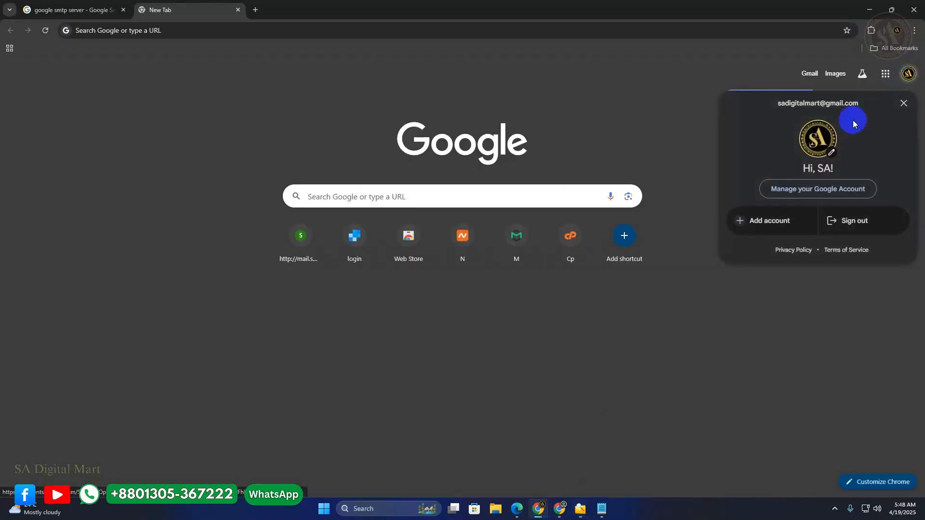
left_click_drag(784, 101, 883, 101)
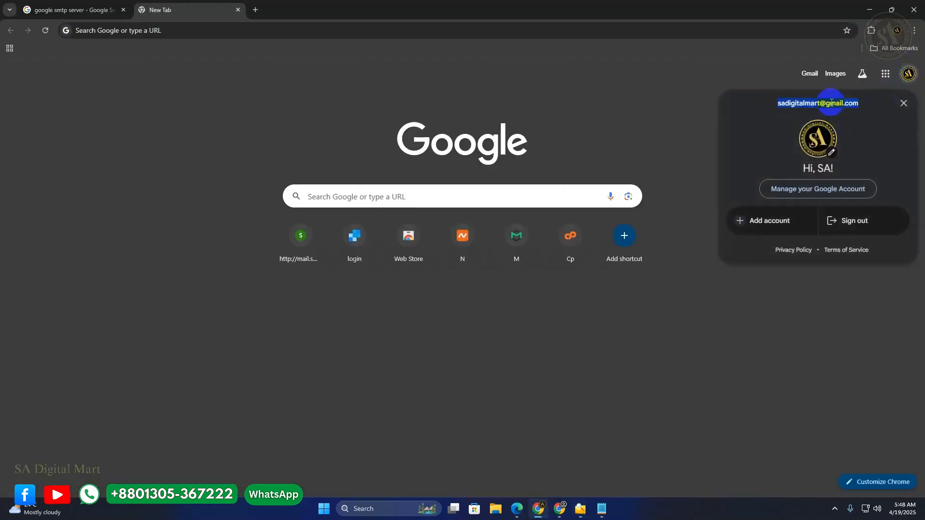
left_click(580, 508)
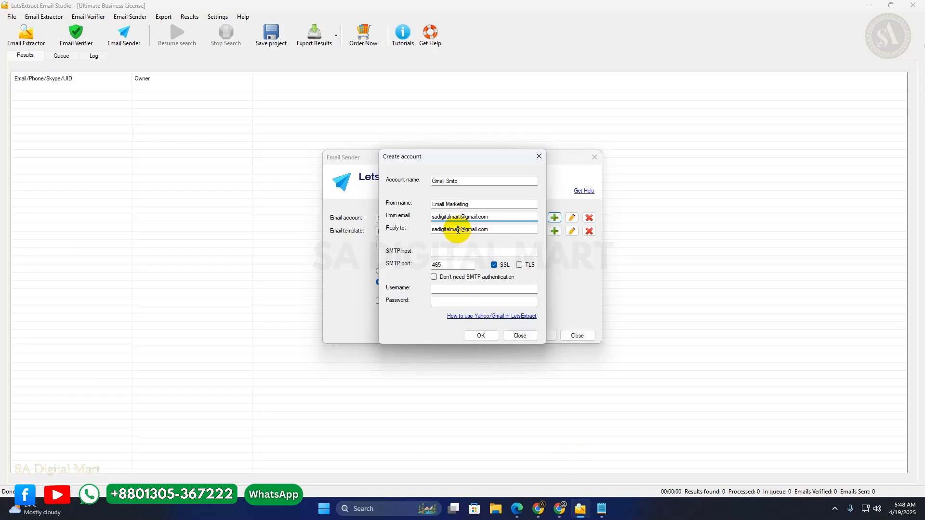
left_click_drag(494, 230, 407, 230)
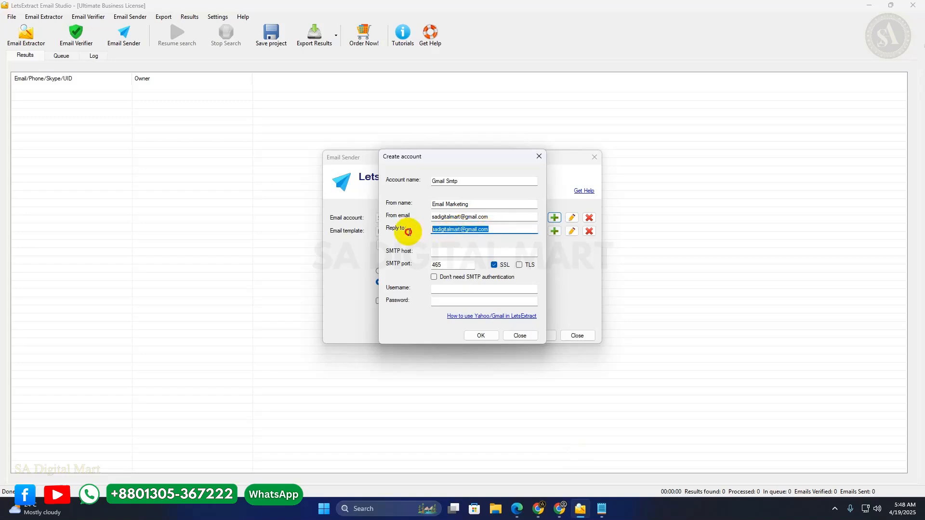
left_click(491, 230)
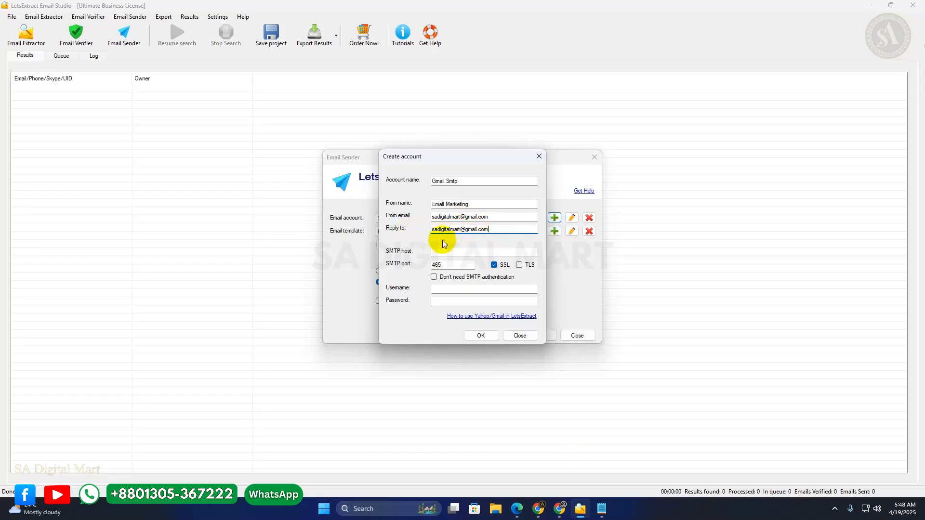
- In Chrome, open the Google Help result "Send email from a printer, scanner, or app" and find the Gmail SMTP server setup steps
left_click(452, 253)
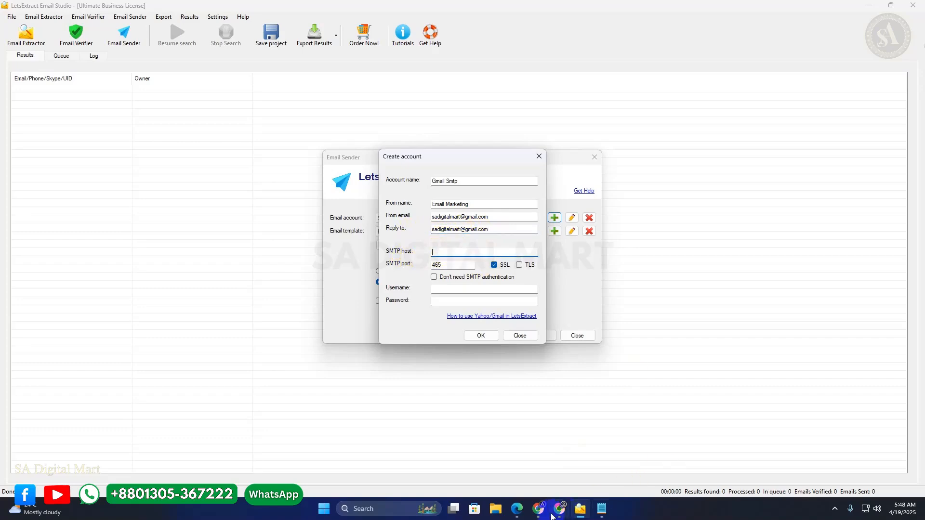
left_click(437, 302)
left_click(440, 252)
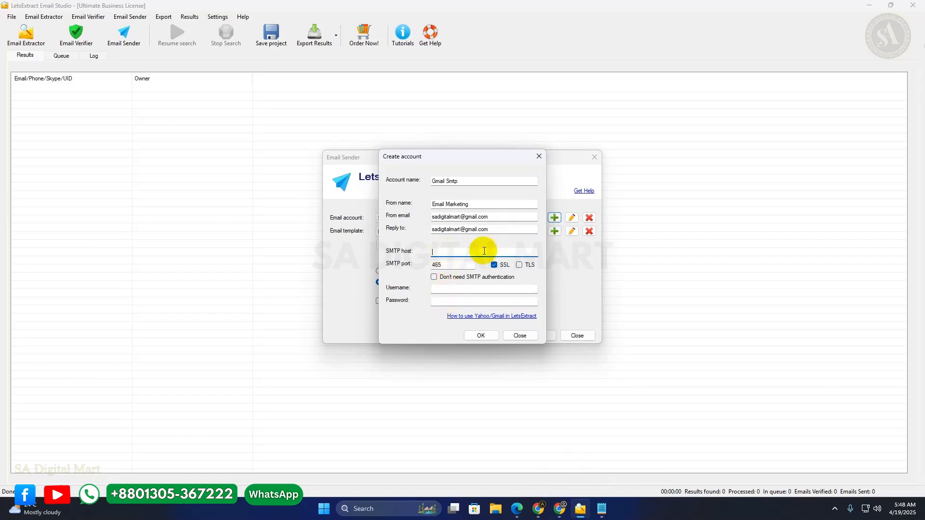
left_click(547, 506)
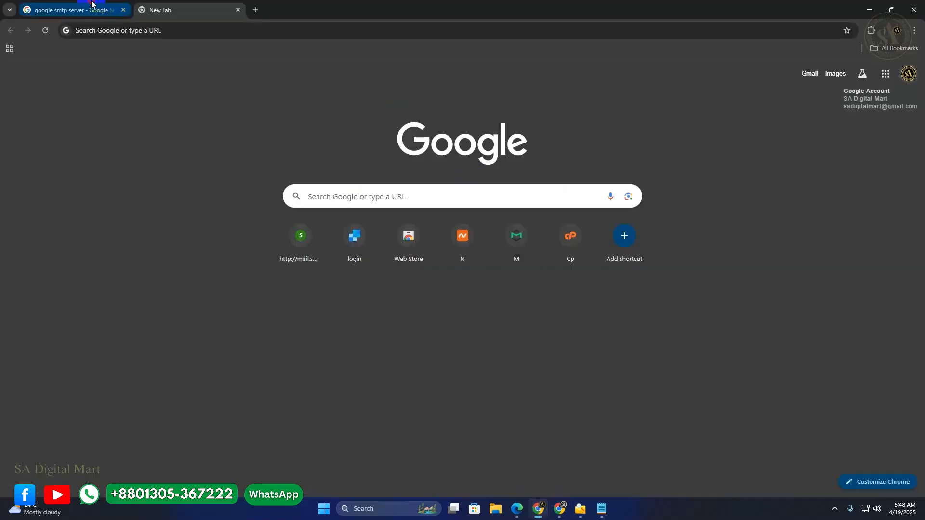
left_click(72, 9)
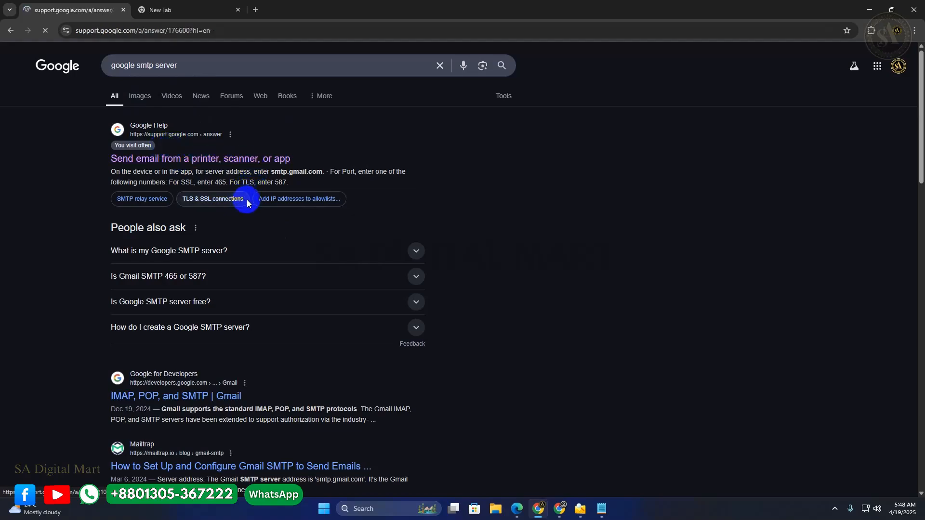
scroll(341, 357, "down", 15)
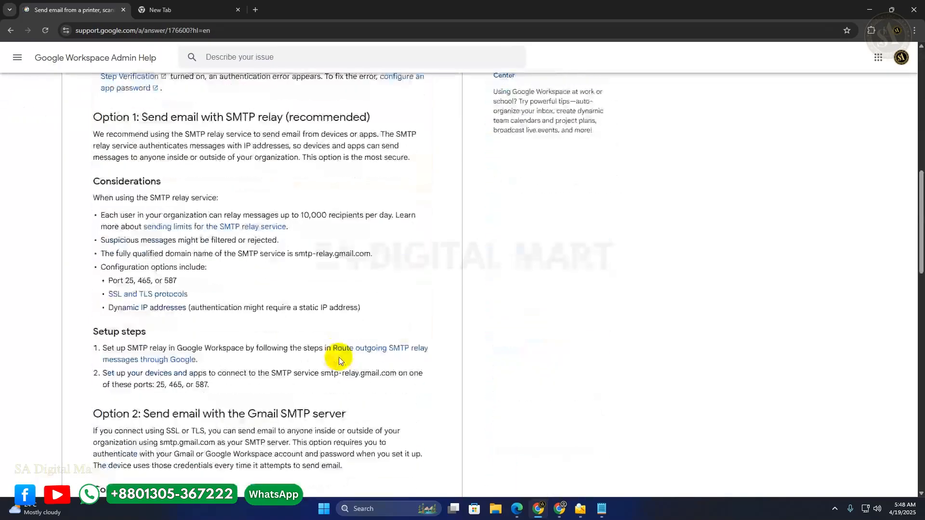
scroll(340, 356, "down", 1)
scroll(339, 355, "up", 1)
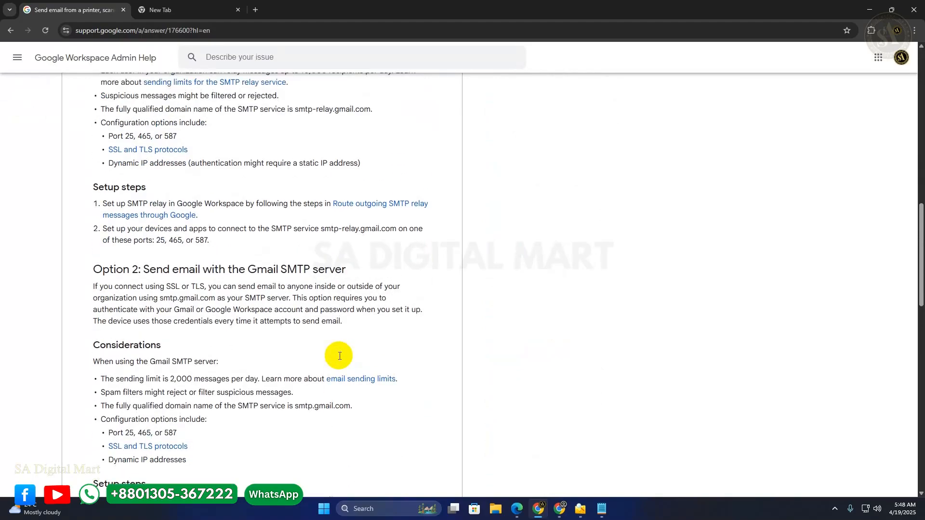
scroll(208, 331, "down", 3)
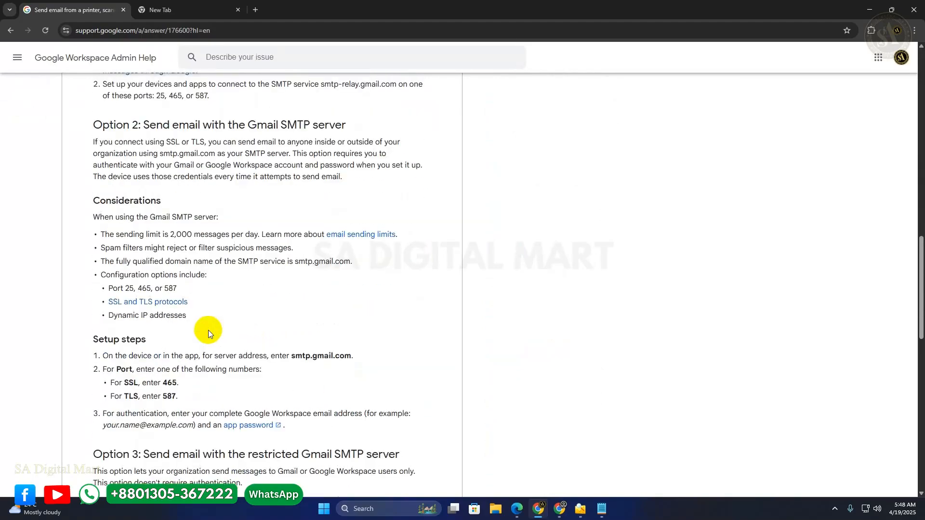
scroll(208, 331, "down", 4)
- Copy smtp.gmail.com from the setup steps and paste it as the SMTP host in LetsExtract Email Studio
left_click_drag(292, 163, 352, 165)
right_click(353, 164)
left_click(364, 173)
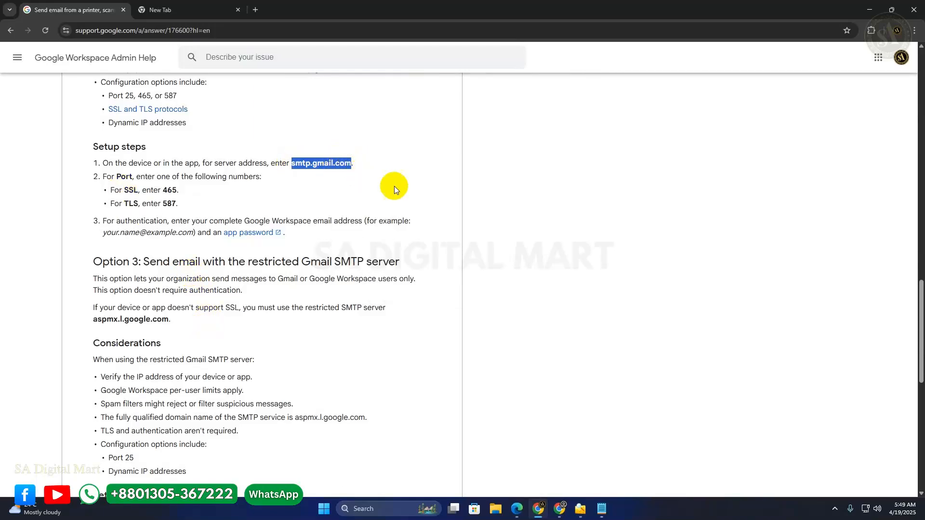
left_click(581, 508)
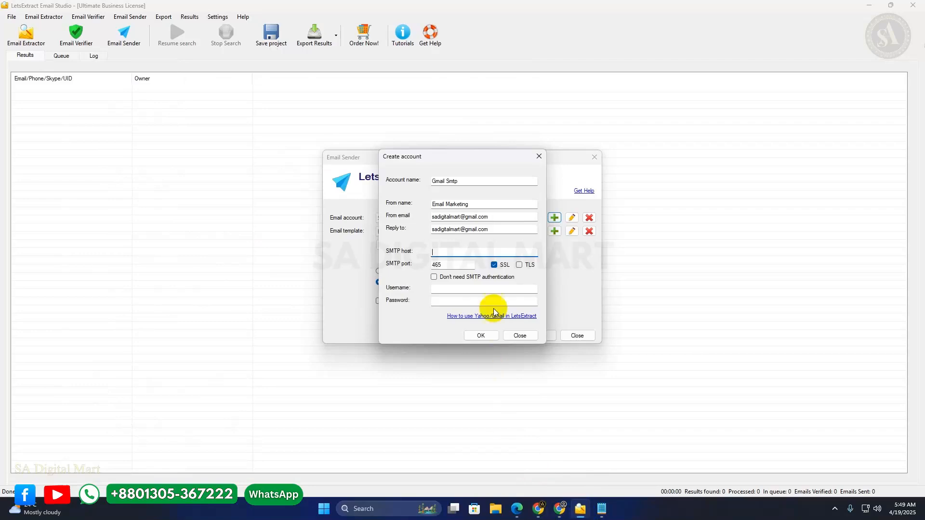
right_click(440, 251)
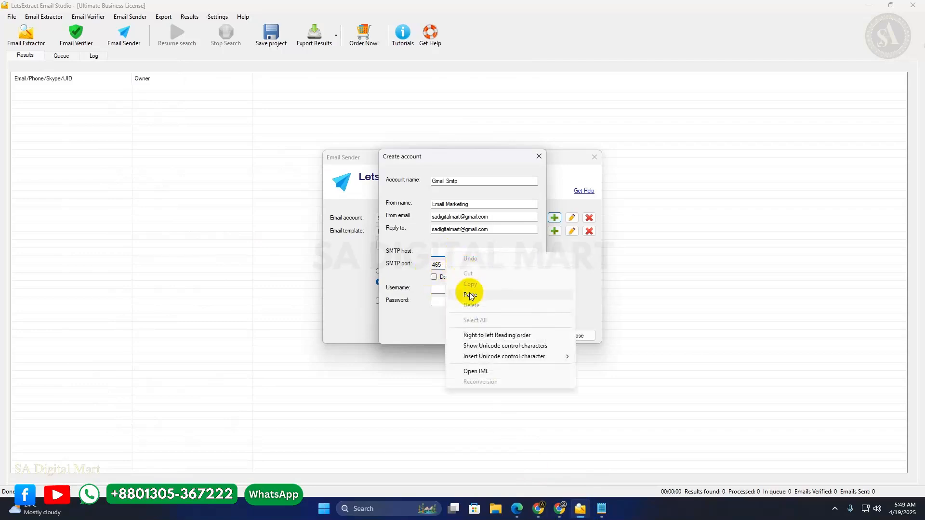
left_click(469, 290)
- Check the account's SMTP port against the SSL port in Google's help article, and review its authentication requirements
double_click(447, 267)
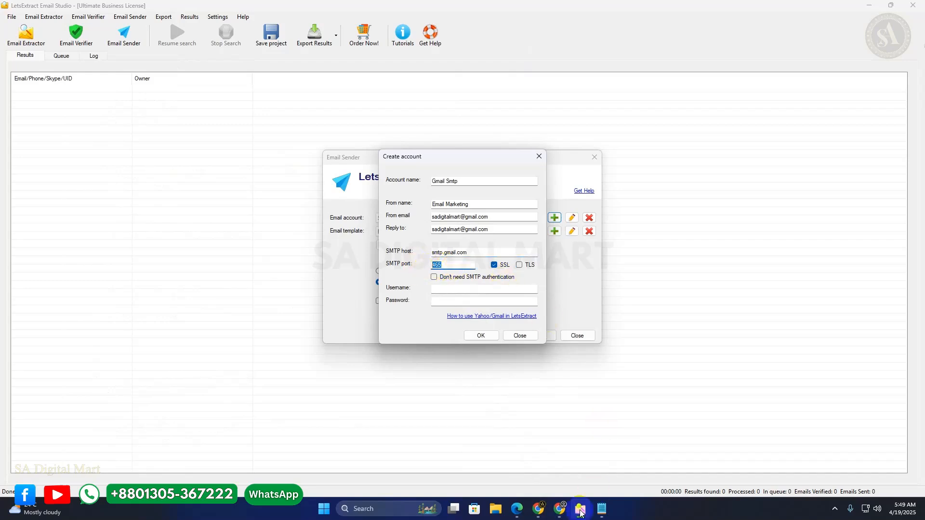
left_click(547, 514)
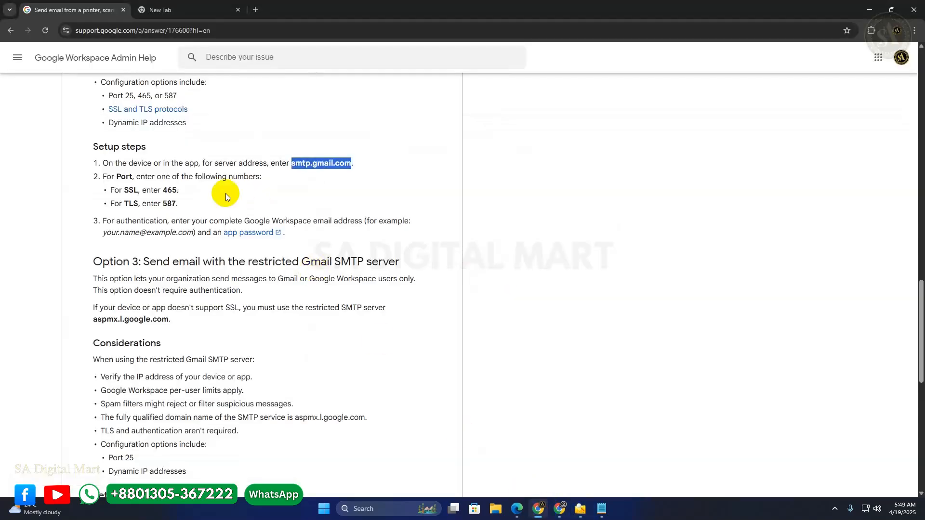
double_click(166, 191)
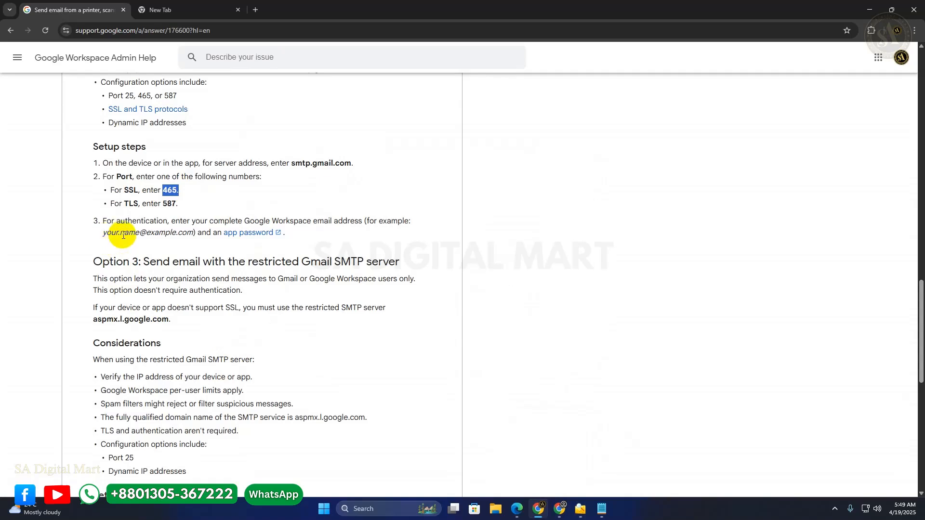
left_click_drag(107, 234, 192, 234)
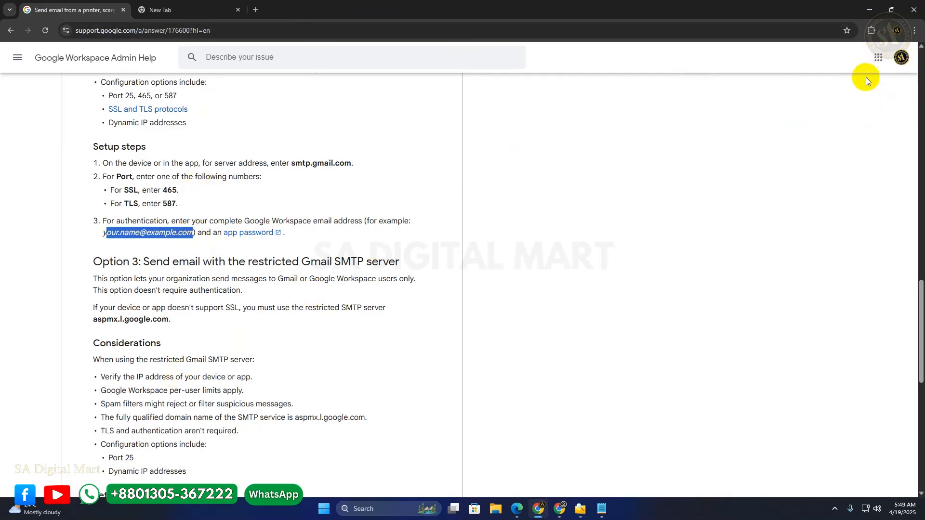
- Open the Google Account settings, search for "App", open App passwords, and verify with the account password
left_click(901, 57)
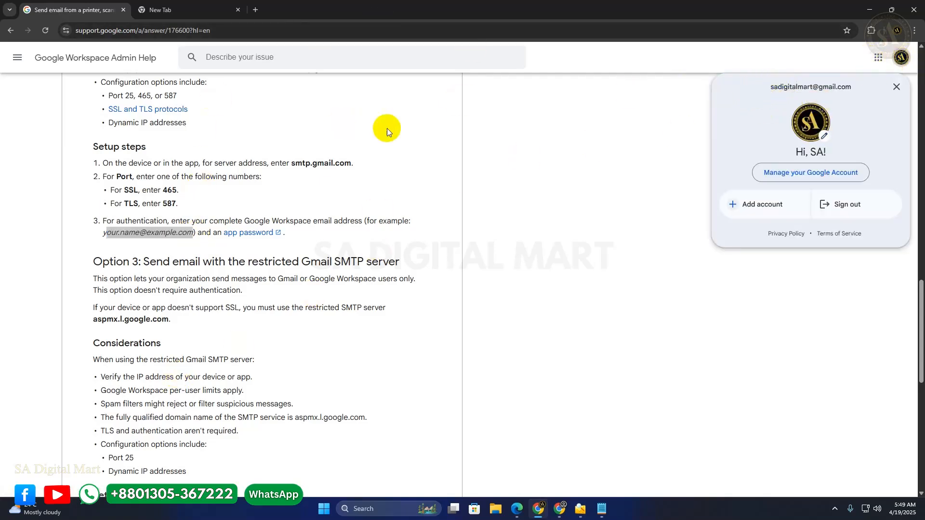
left_click(797, 176)
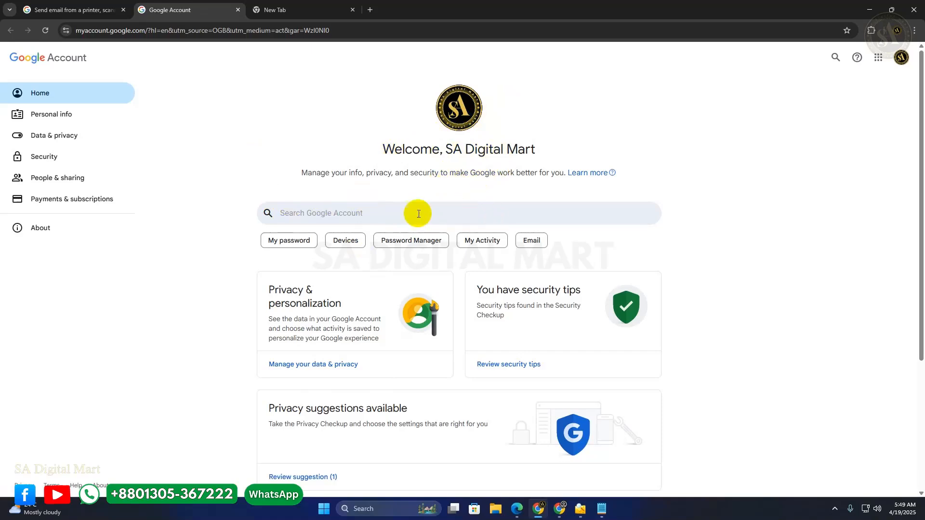
left_click(336, 215)
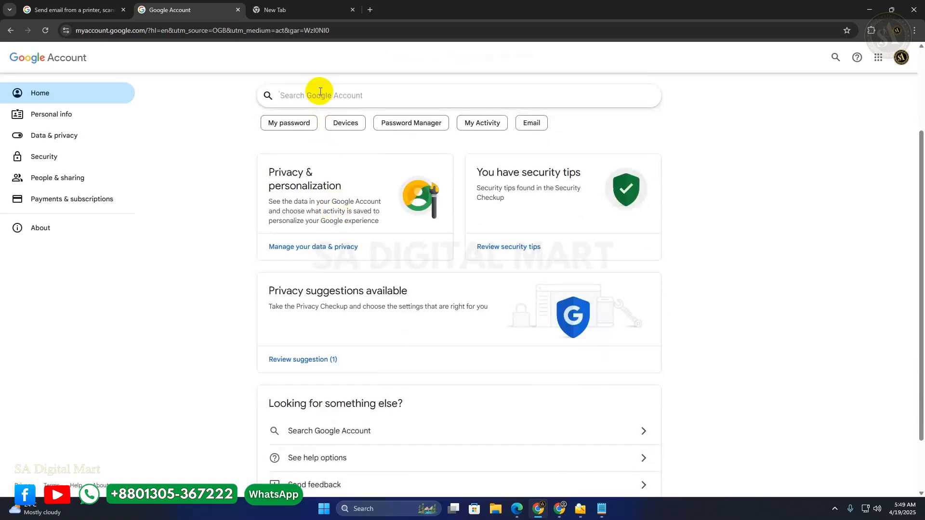
type("Apps")
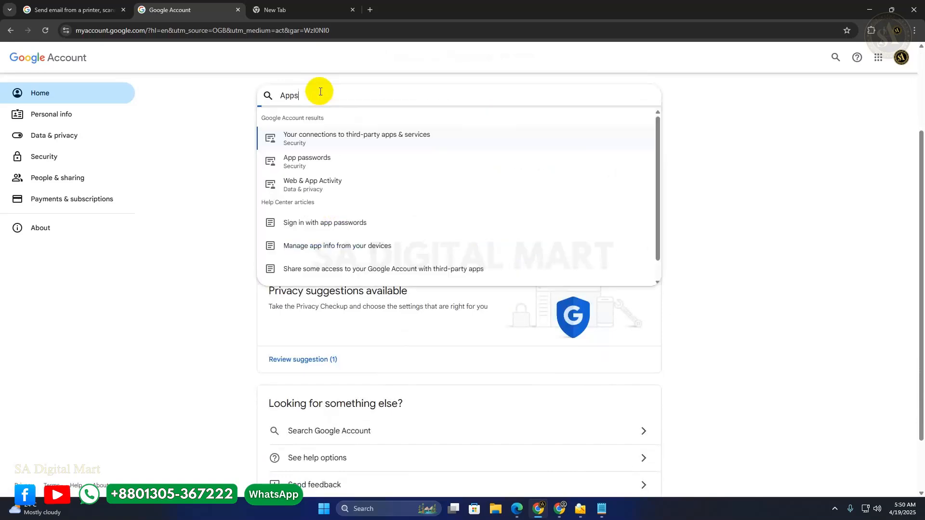
key("BackSpace")
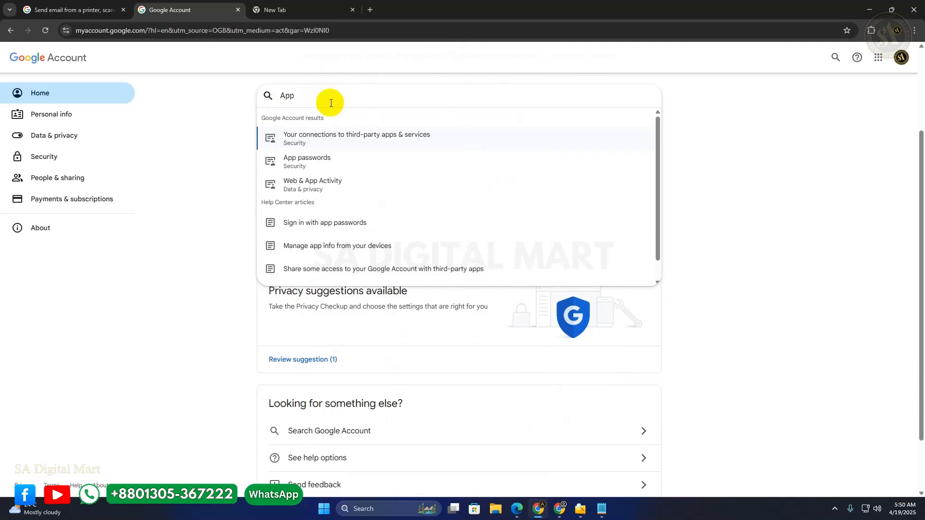
left_click(320, 160)
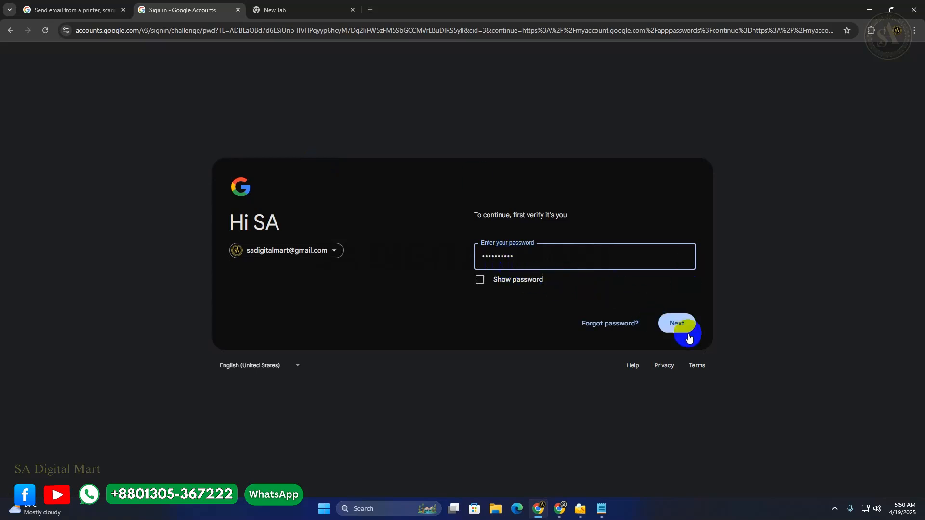
left_click(676, 326)
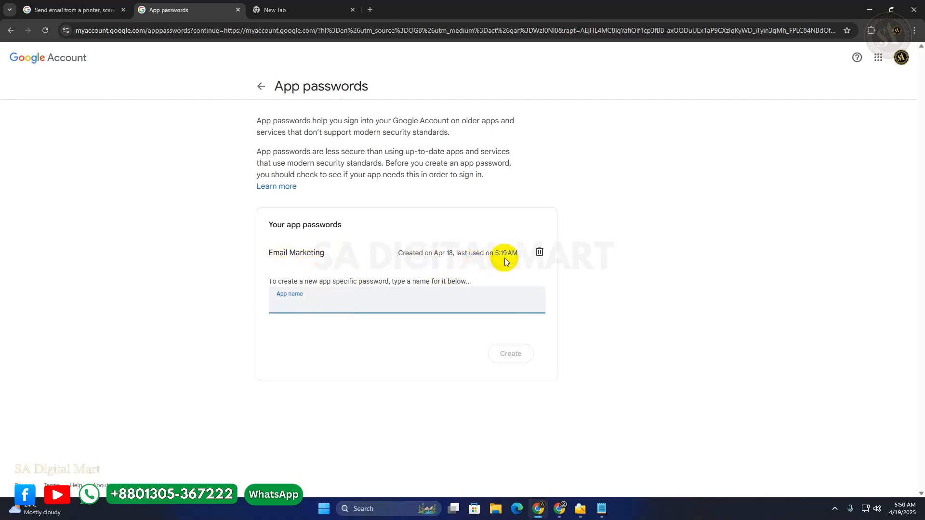
- Revoke the existing Email Marketing app password and create a new one named Email Marketing
left_click(540, 253)
left_click(291, 264)
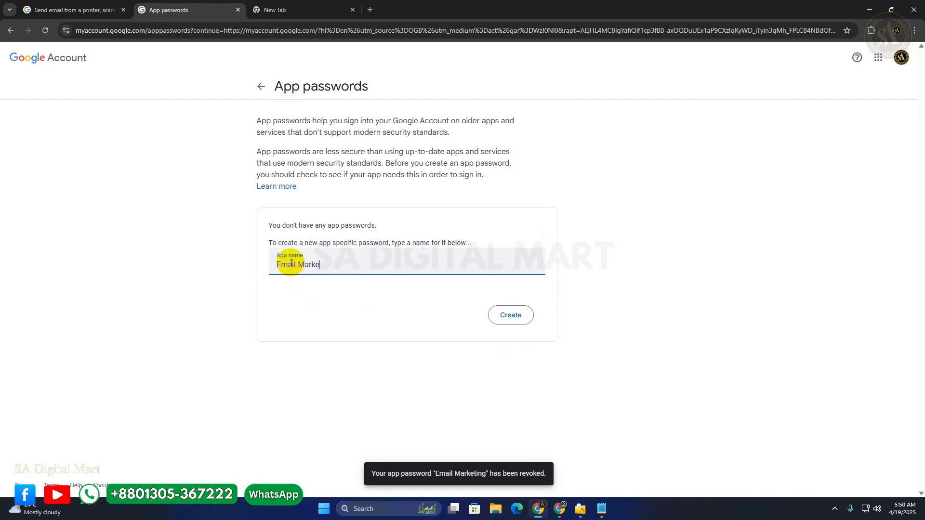
type("Email Marketing")
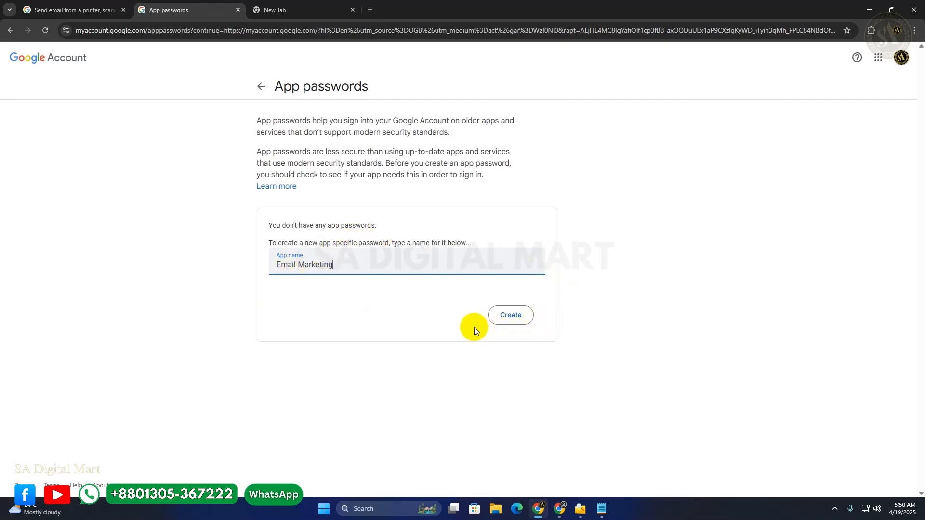
left_click(511, 315)
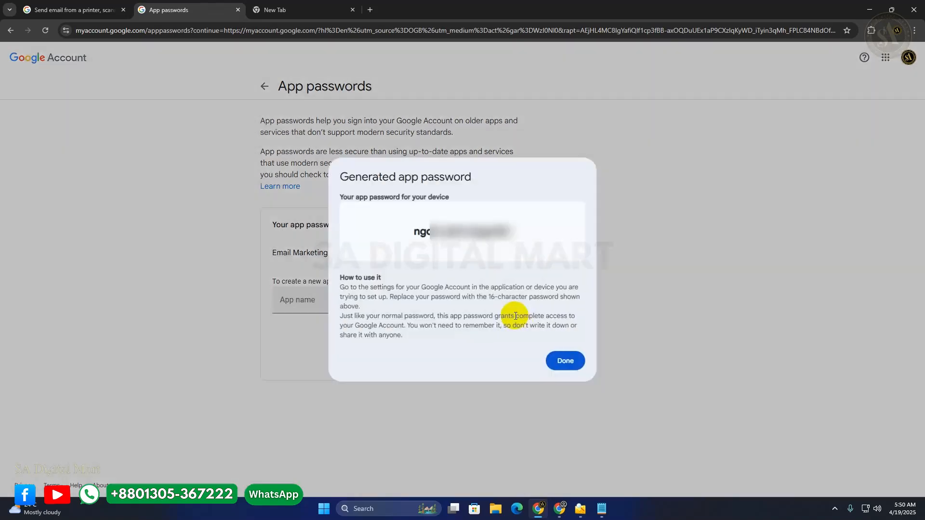
- Copy the generated app password, close its dialog, and paste it into the SMTP account's Password field in LetsExtract Email Studio
left_click_drag(411, 232, 555, 232)
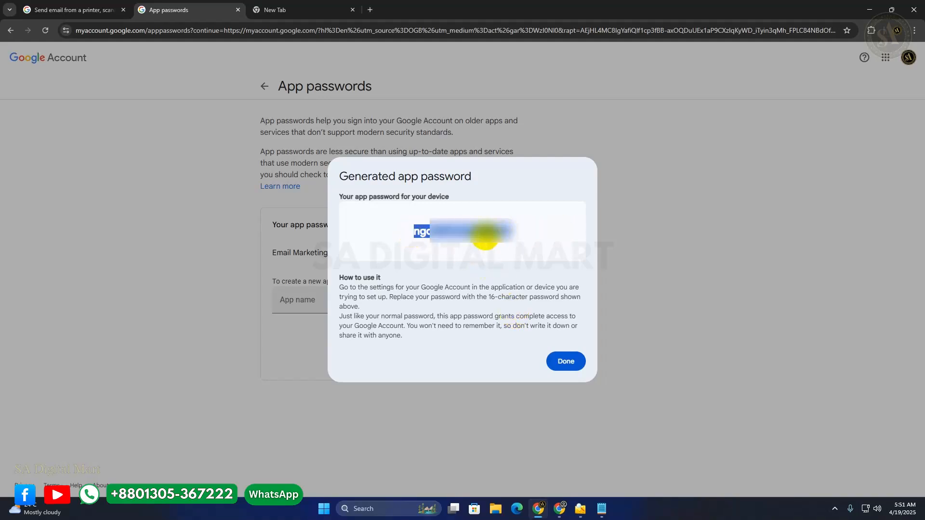
right_click(485, 235)
left_click(496, 248)
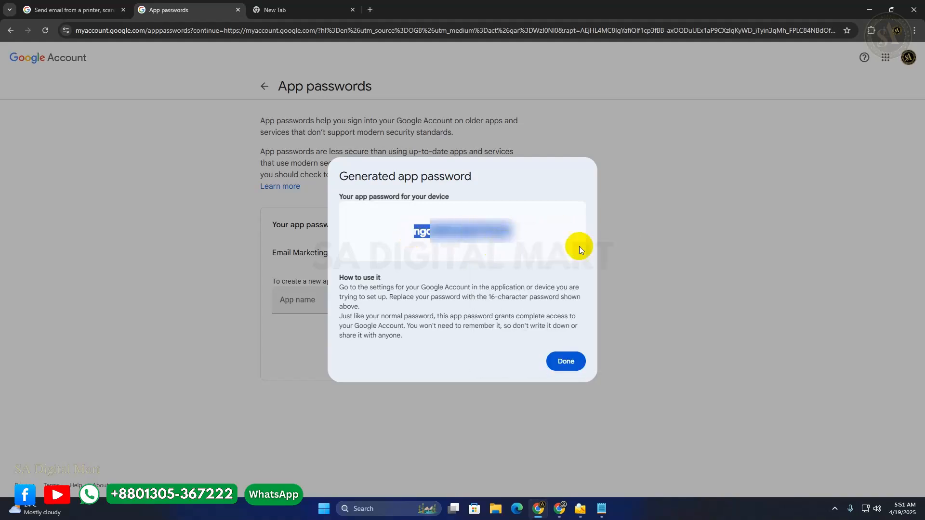
left_click(563, 361)
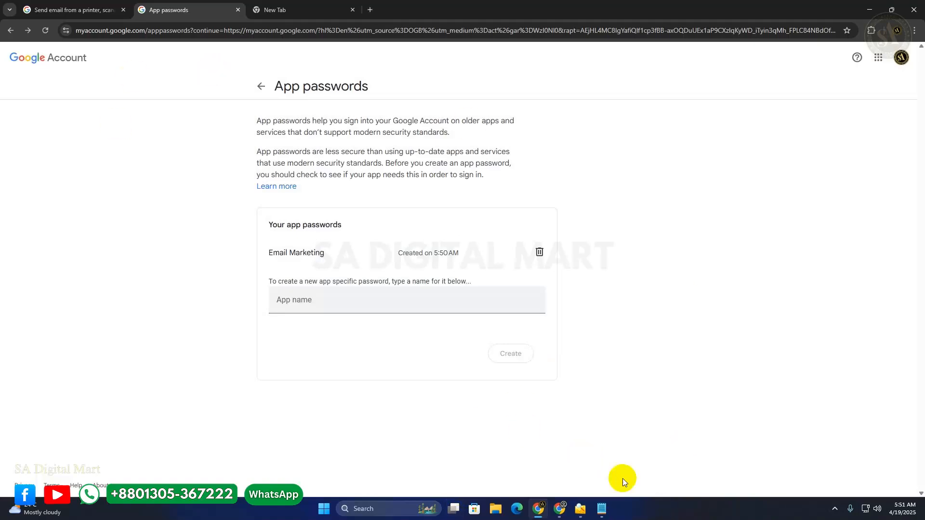
left_click(579, 515)
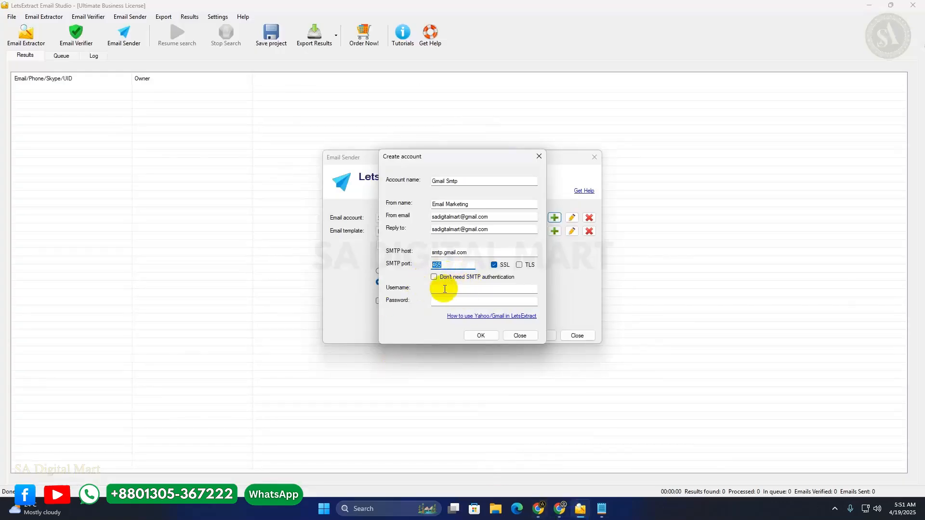
left_click(436, 302)
right_click(437, 304)
left_click(463, 345)
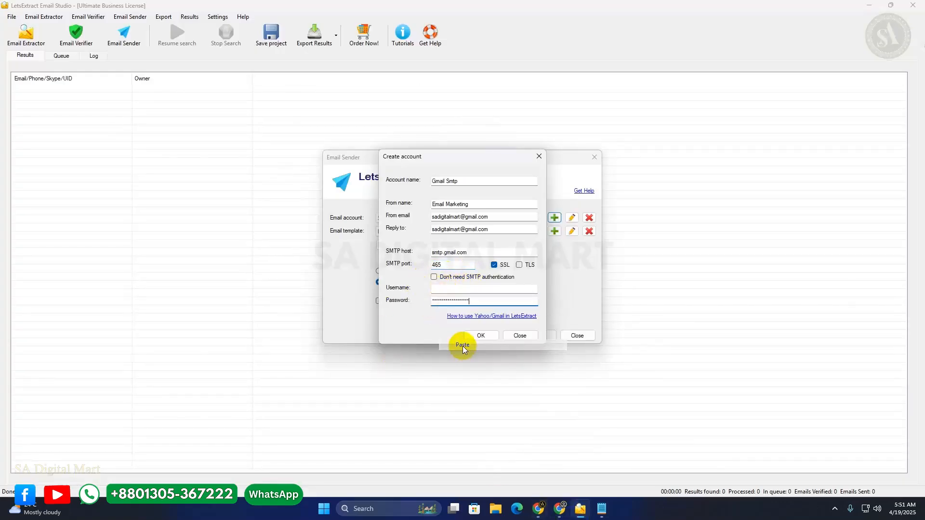
- Copy the account's From email address into the Username field and save the Gmail Smtp account
left_click_drag(492, 216, 428, 216)
key("ctrl+c")
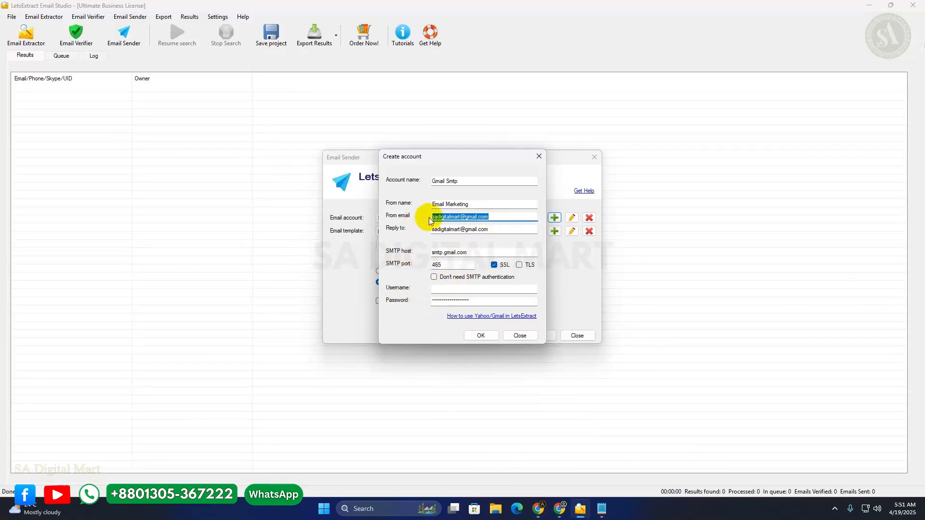
right_click(444, 219)
left_click(459, 247)
left_click(439, 290)
right_click(438, 289)
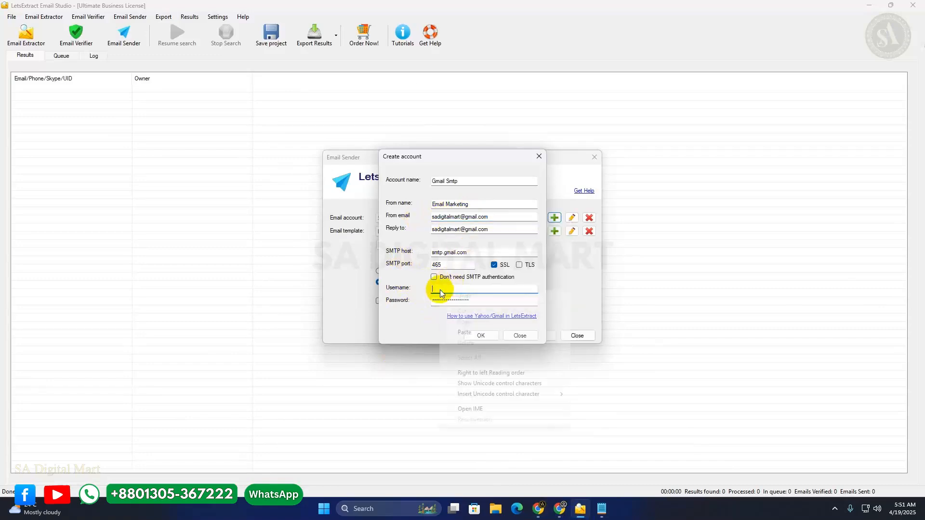
left_click(464, 332)
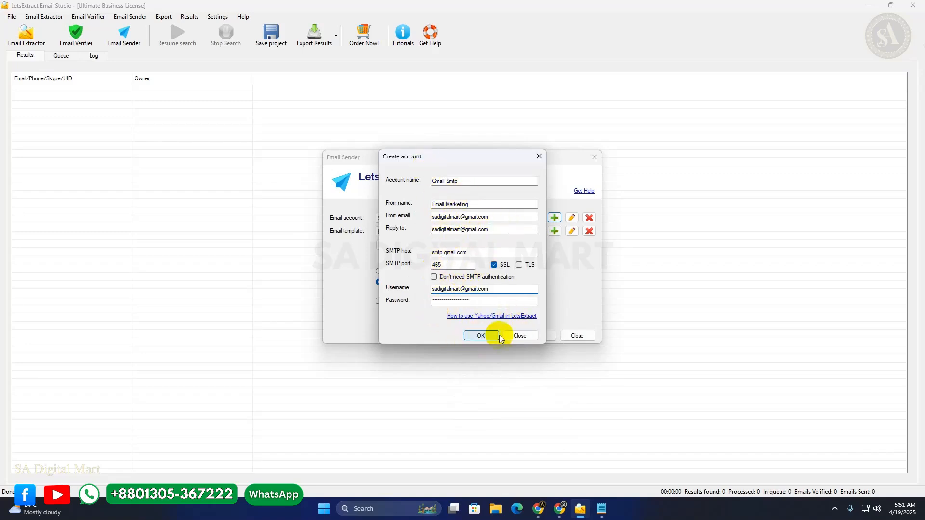
left_click(481, 335)
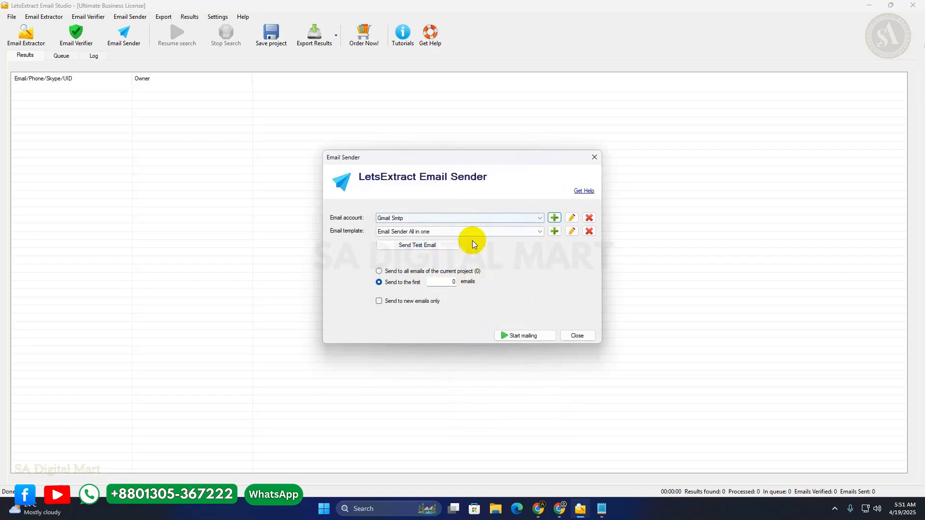
left_click(571, 218)
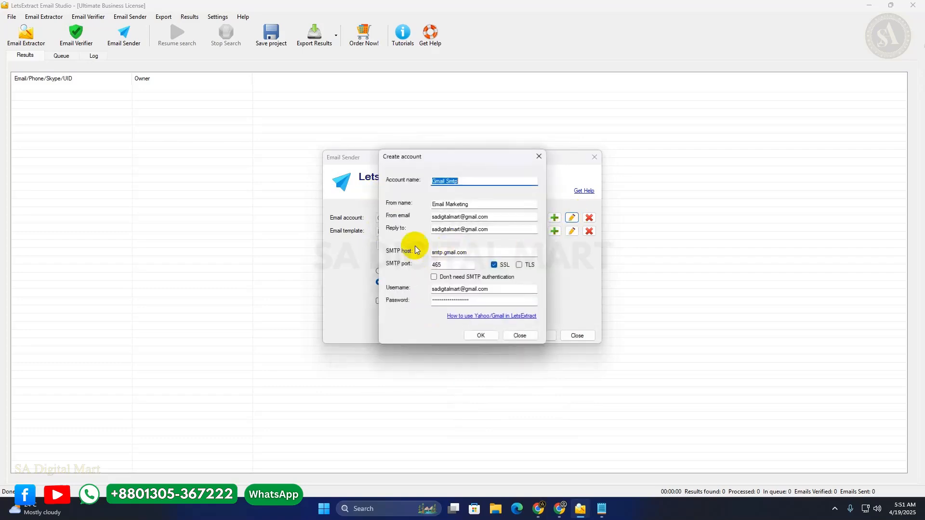
left_click(482, 335)
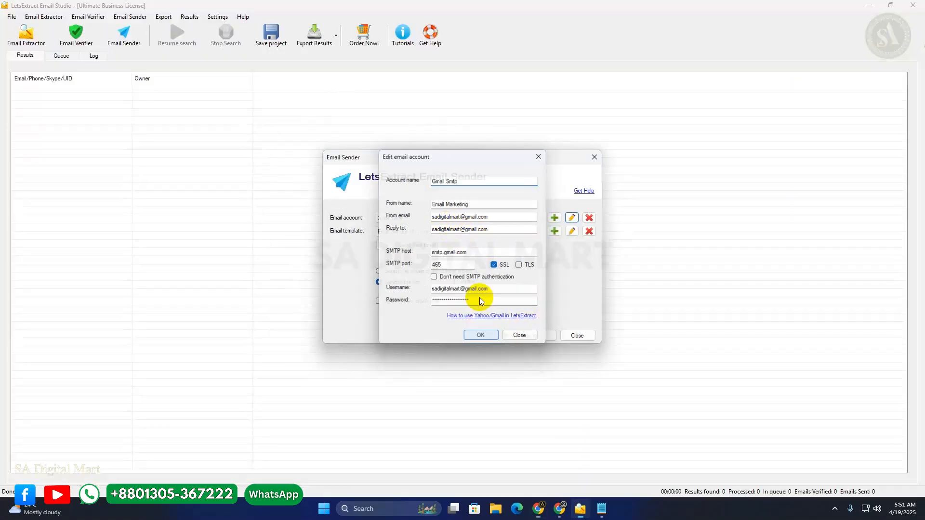
- Create a new email template with the subject "Email Sender" and the body text "Hi"
left_click(555, 232)
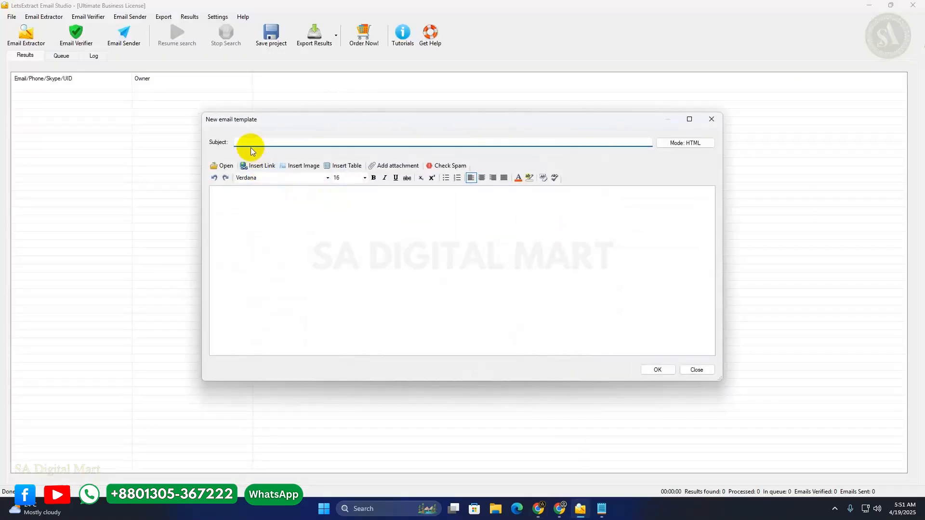
left_click(246, 142)
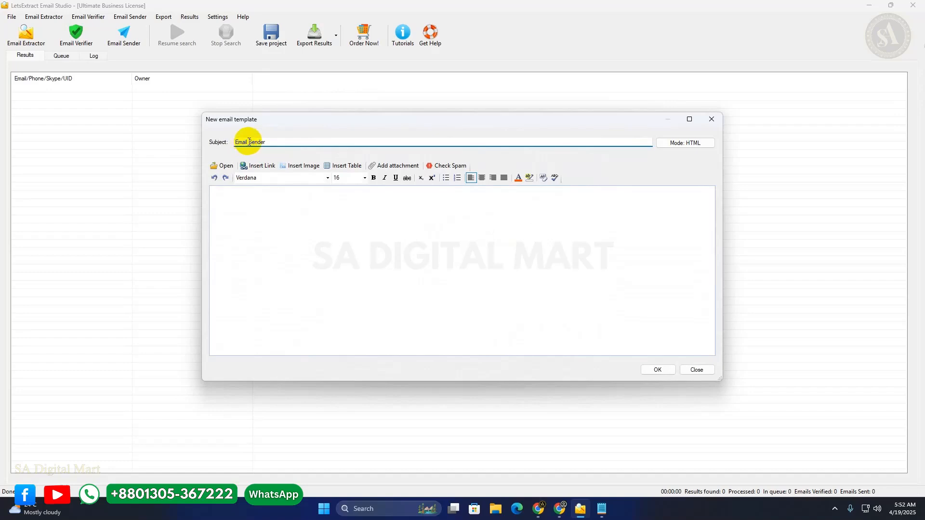
left_click(240, 194)
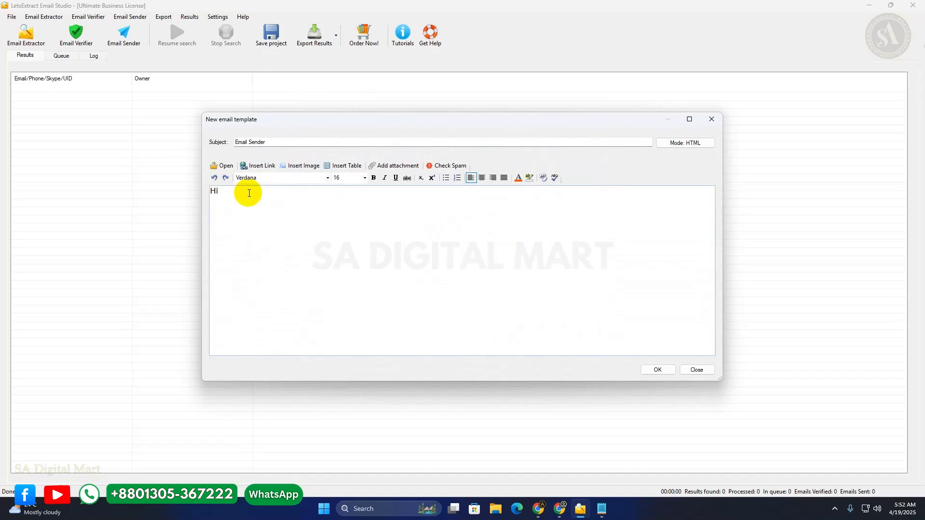
type("Hi")
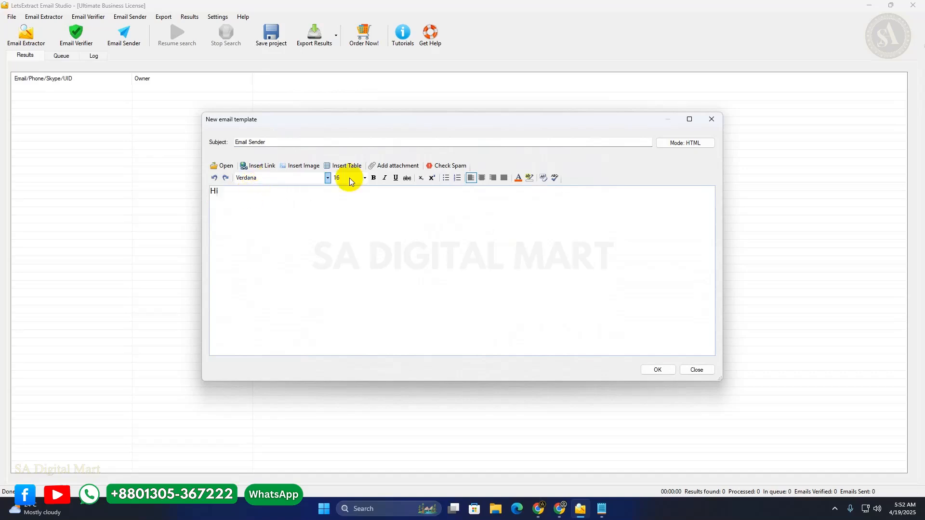
- Attach the LetsExtract JPG image from the Desktop to the email template
left_click(391, 168)
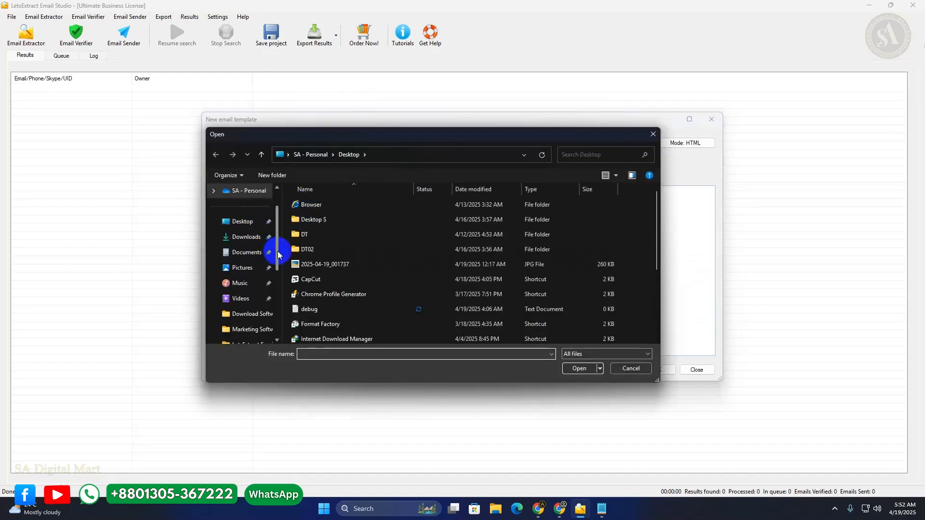
scroll(278, 252, "down", 1)
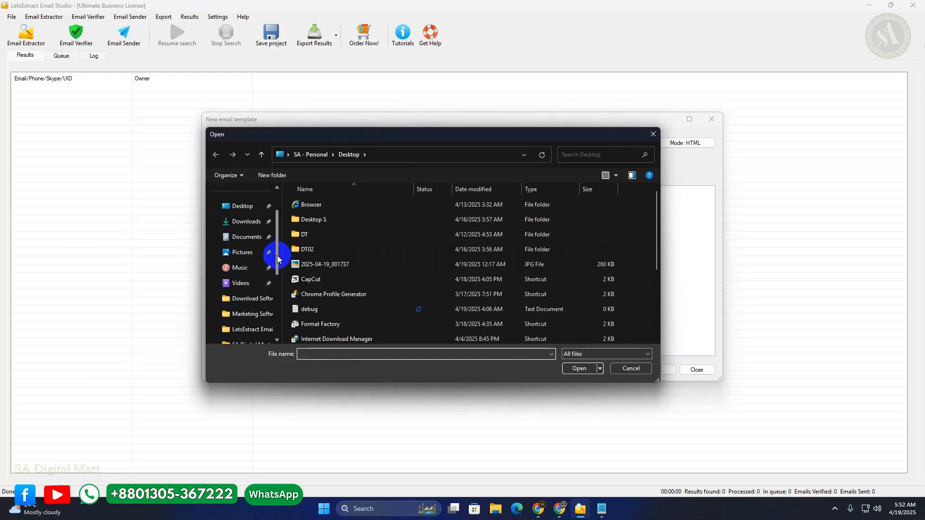
left_click(242, 206)
scroll(340, 308, "down", 3)
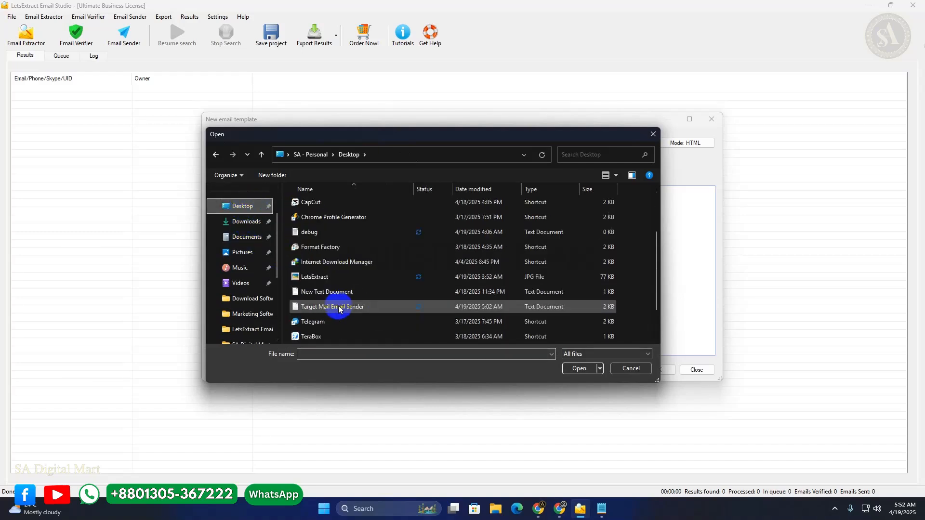
left_click(338, 233)
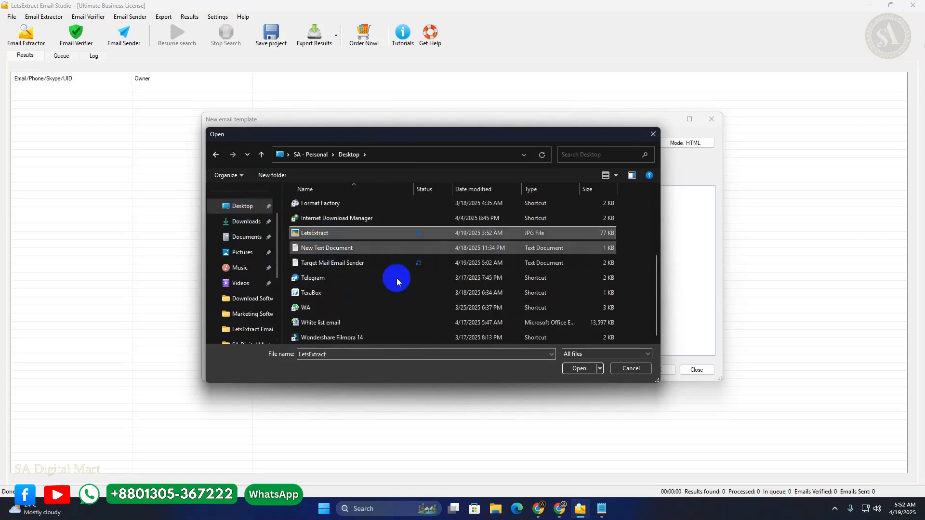
left_click(579, 368)
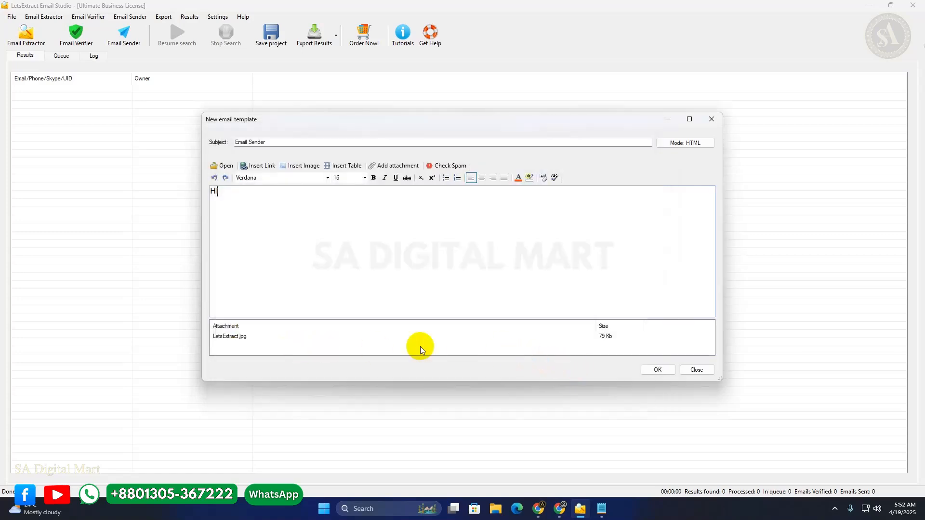
- Check the template's spam score and save the Email Sender template
left_click(449, 166)
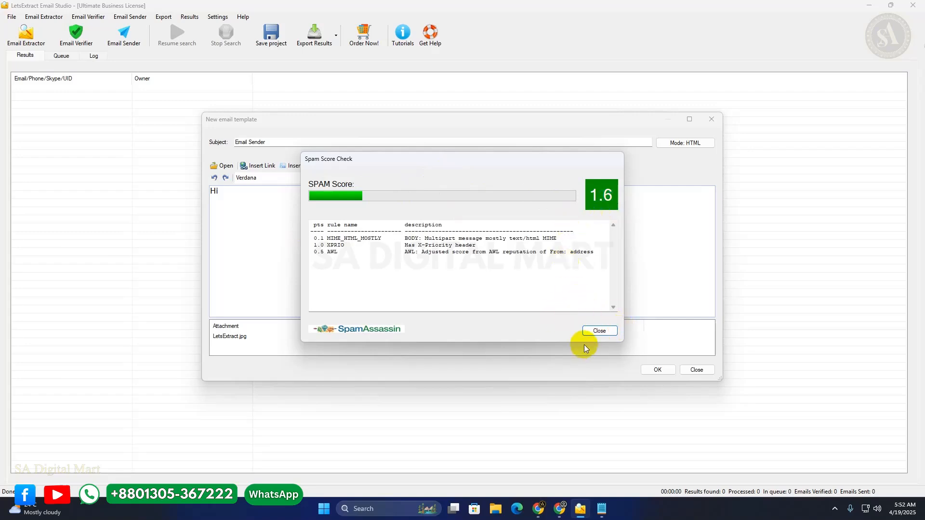
left_click(592, 332)
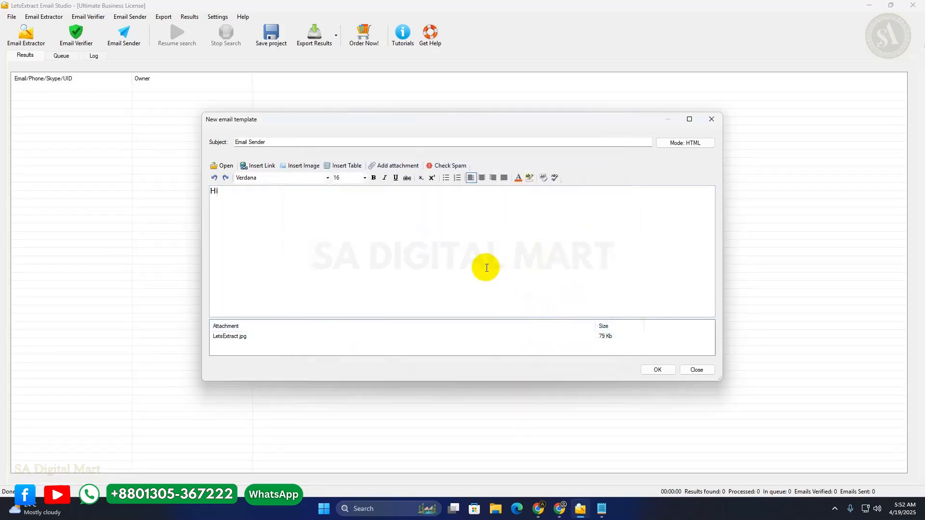
left_click(658, 370)
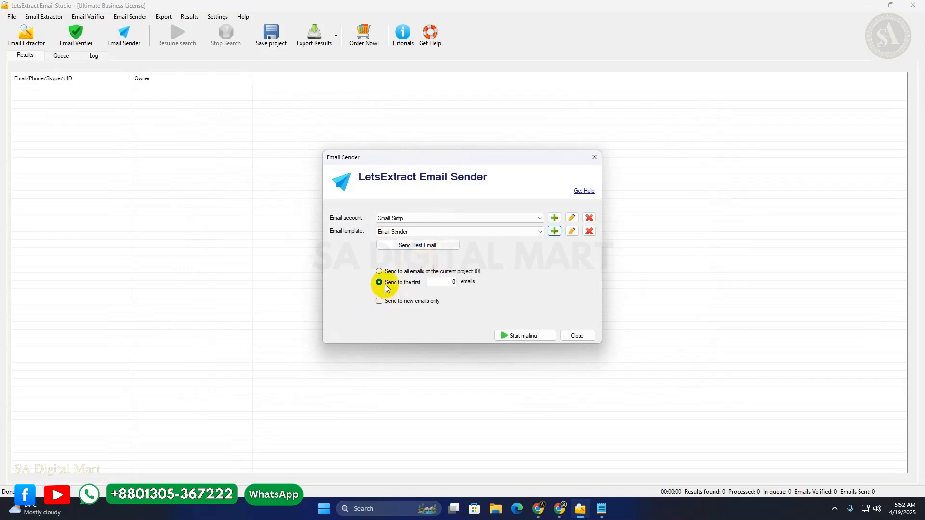
- Start a test email and copy the last recipient email address from the Target list in Notepad
left_click(424, 245)
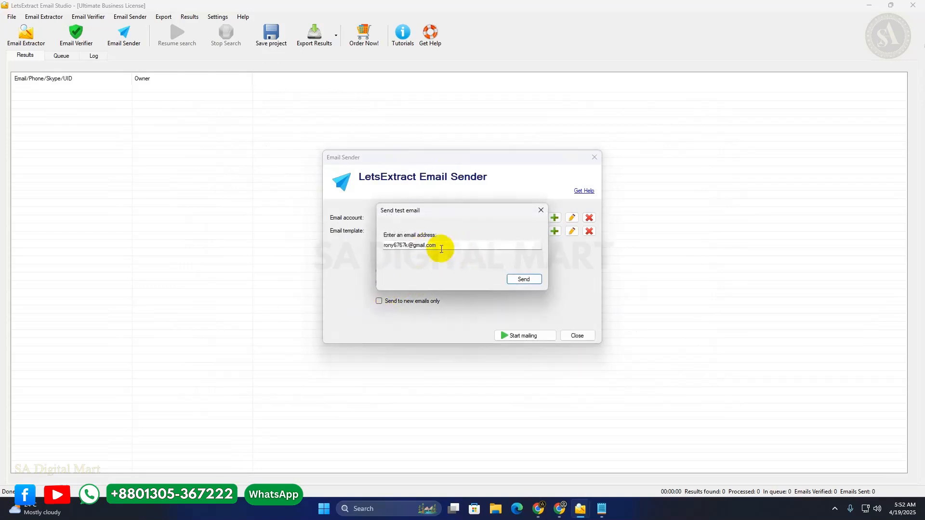
left_click_drag(445, 245, 362, 244)
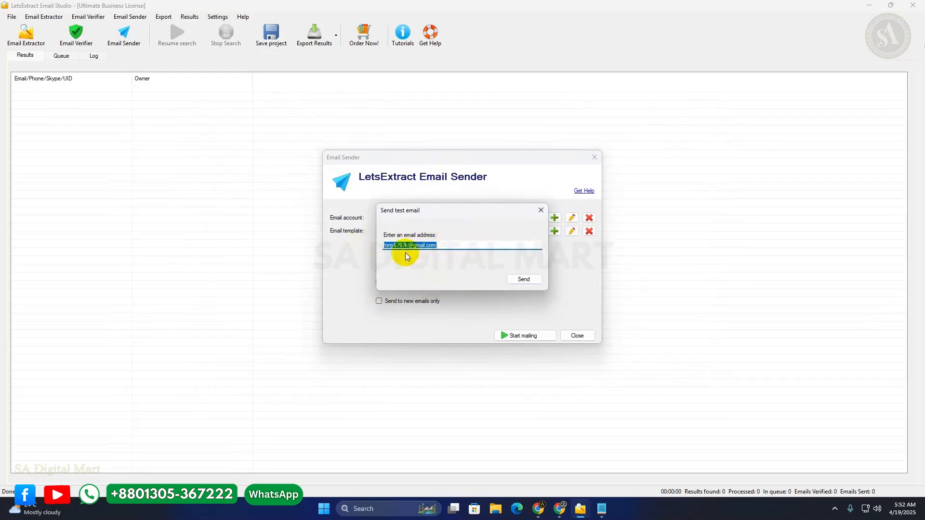
left_click(601, 509)
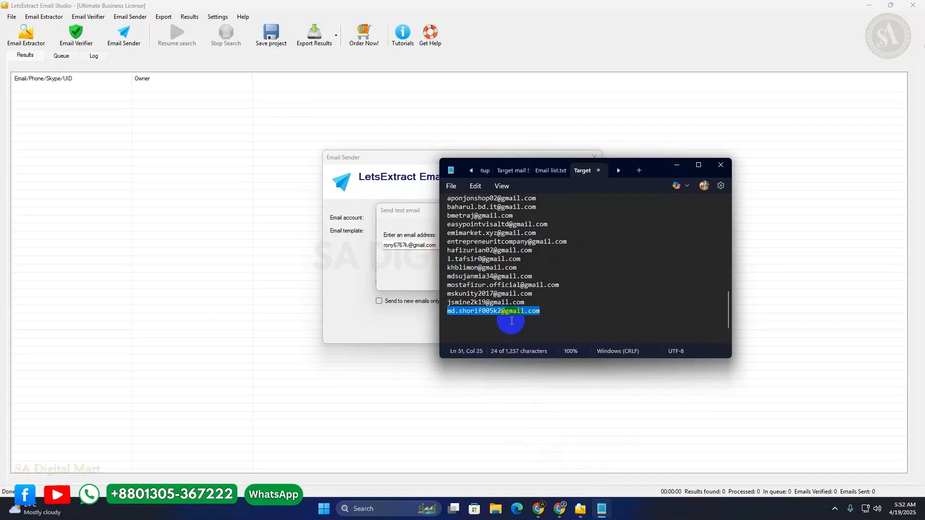
right_click(480, 317)
left_click(510, 122)
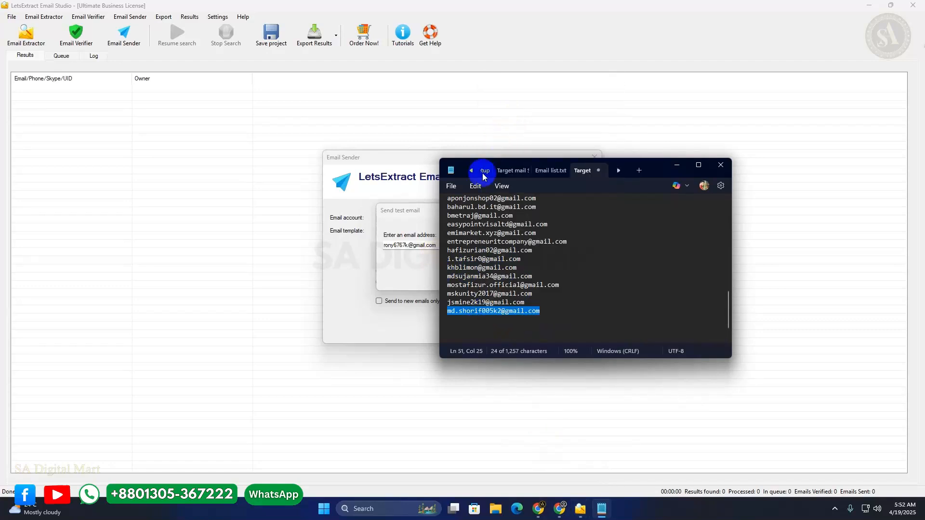
- Replace the test email's recipient with the copied address and send the test email
left_click(418, 255)
left_click_drag(450, 244, 371, 245)
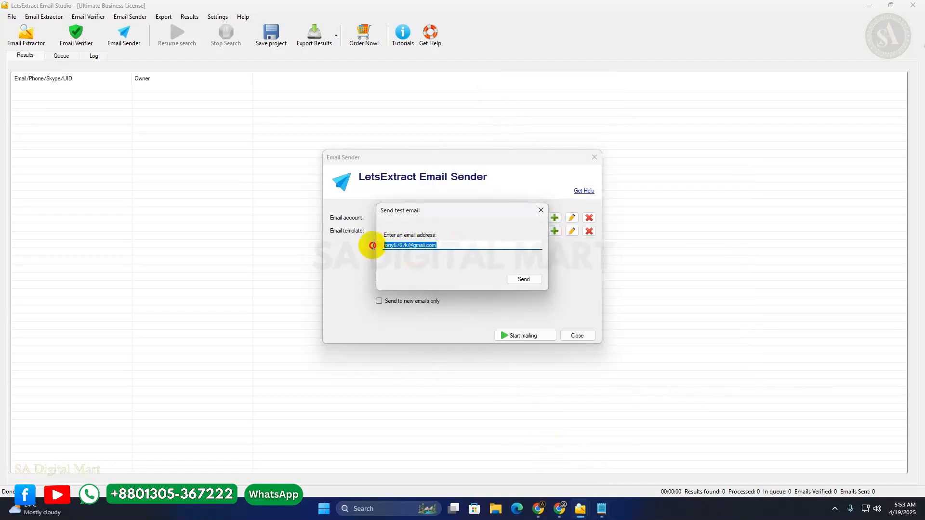
right_click(423, 248)
left_click(452, 289)
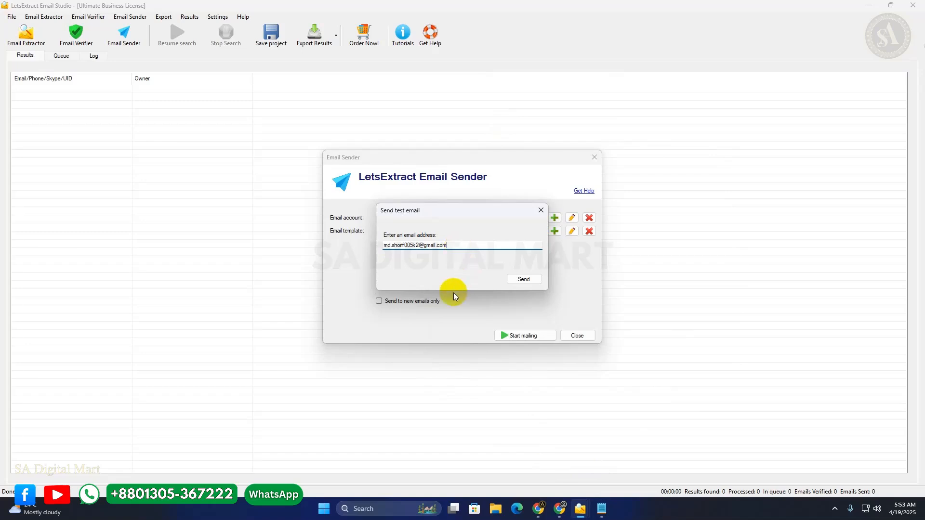
left_click(527, 282)
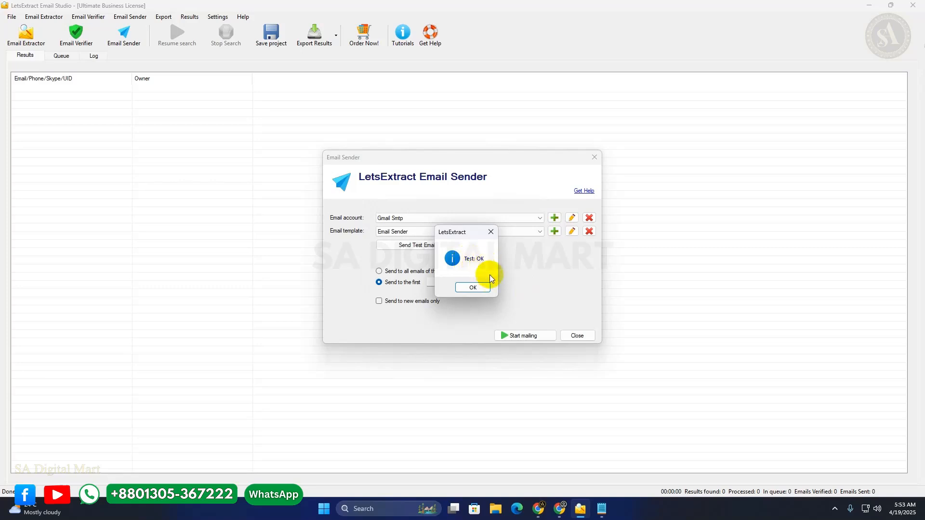
left_click(485, 289)
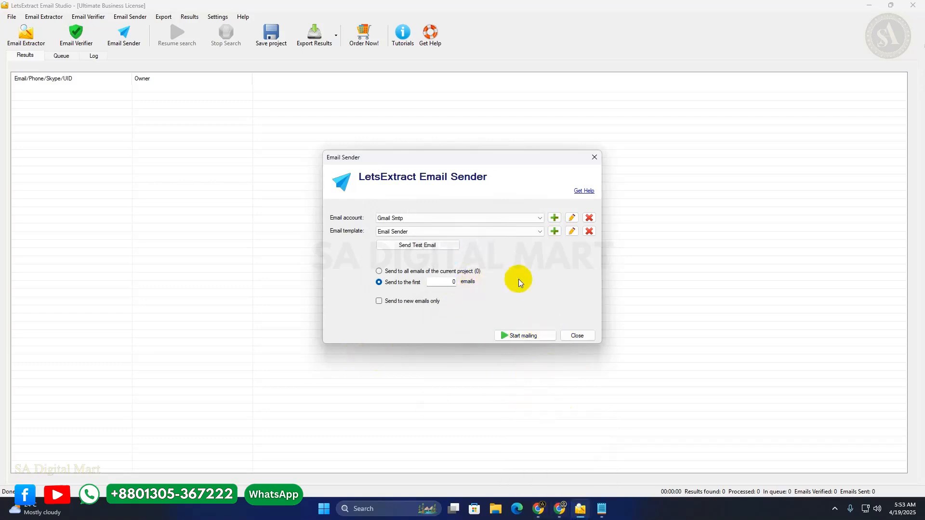
left_click(433, 252)
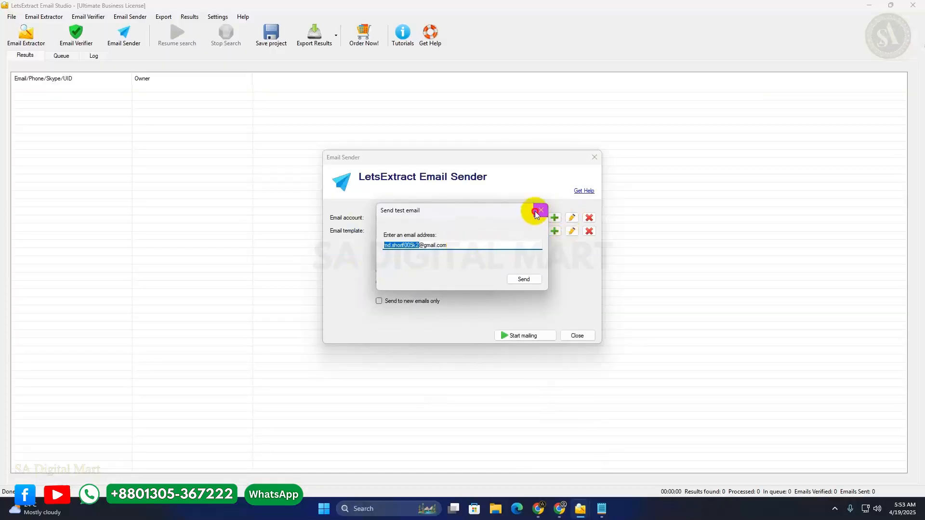
left_click(644, 171)
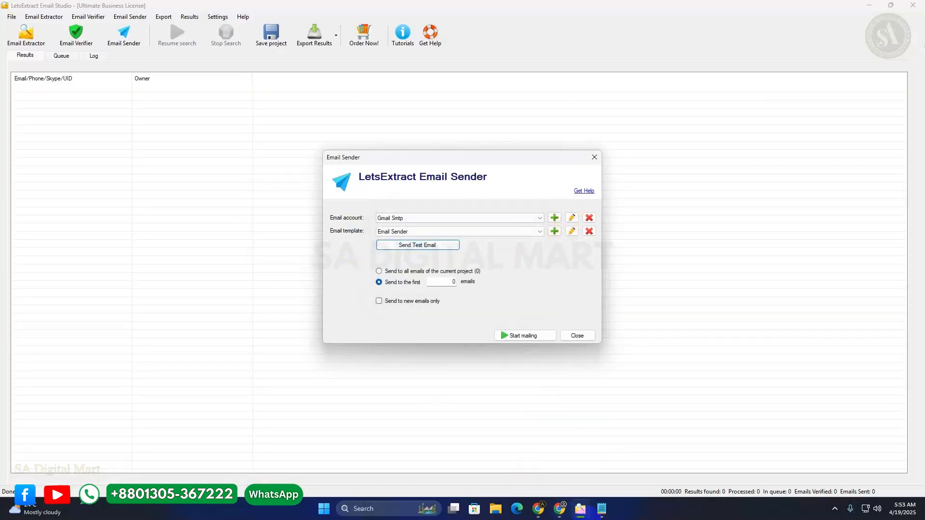
- Switch to the recipient's Gmail in Chrome, open the Email Sender message in the inbox, and view its LetsExtract.jpg attachment
left_click(556, 512)
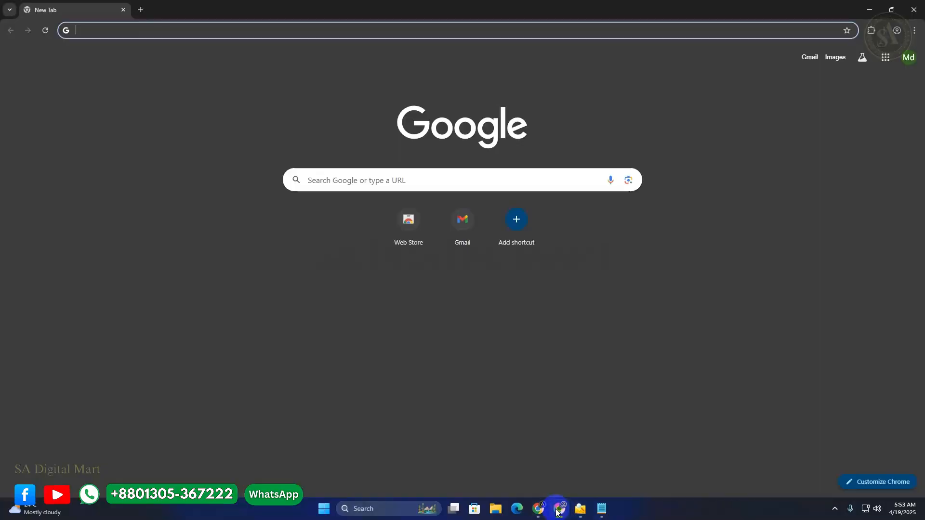
left_click(463, 219)
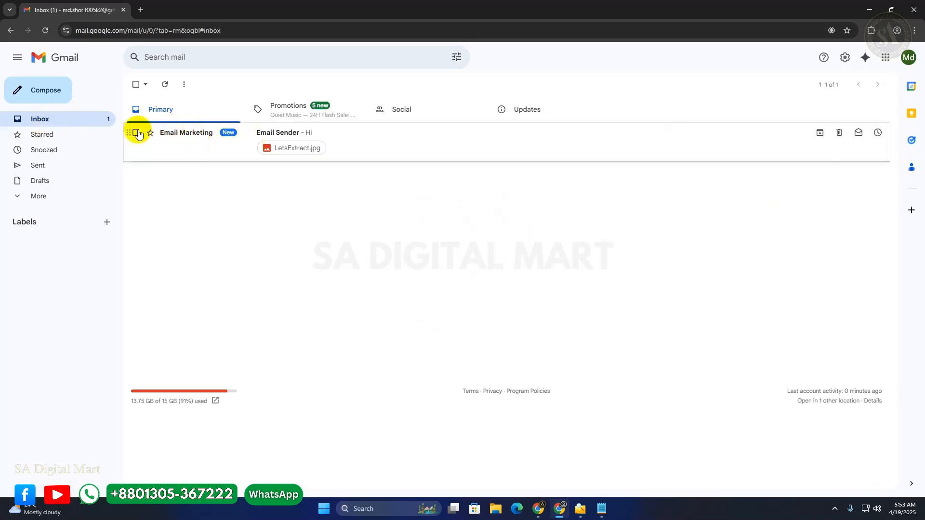
left_click(28, 197)
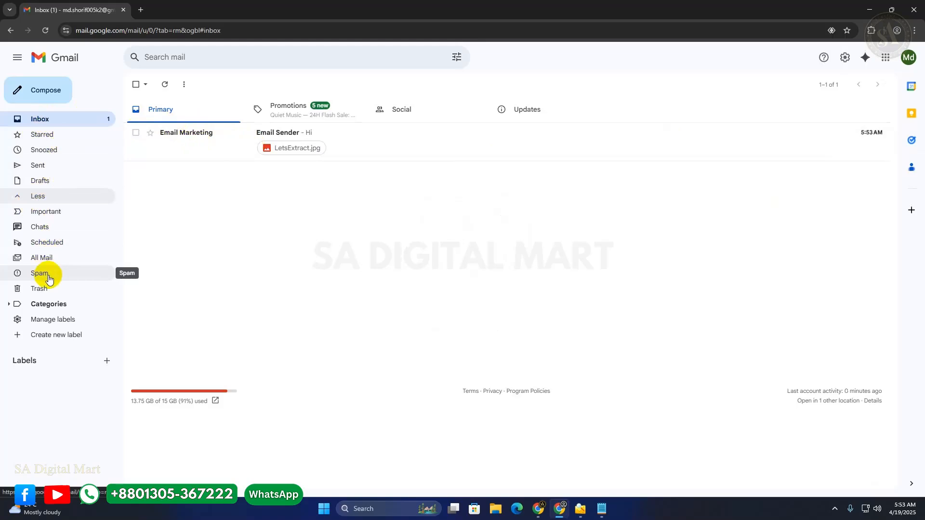
left_click(219, 138)
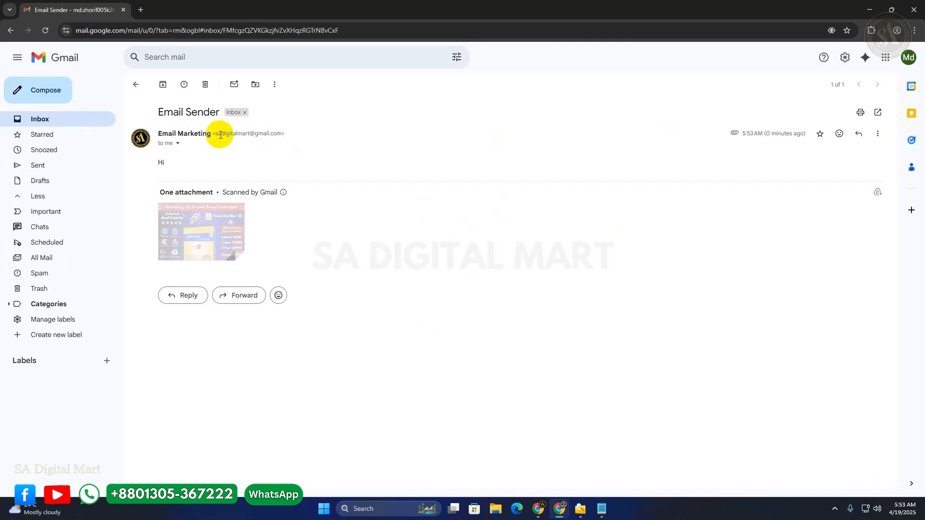
left_click(230, 243)
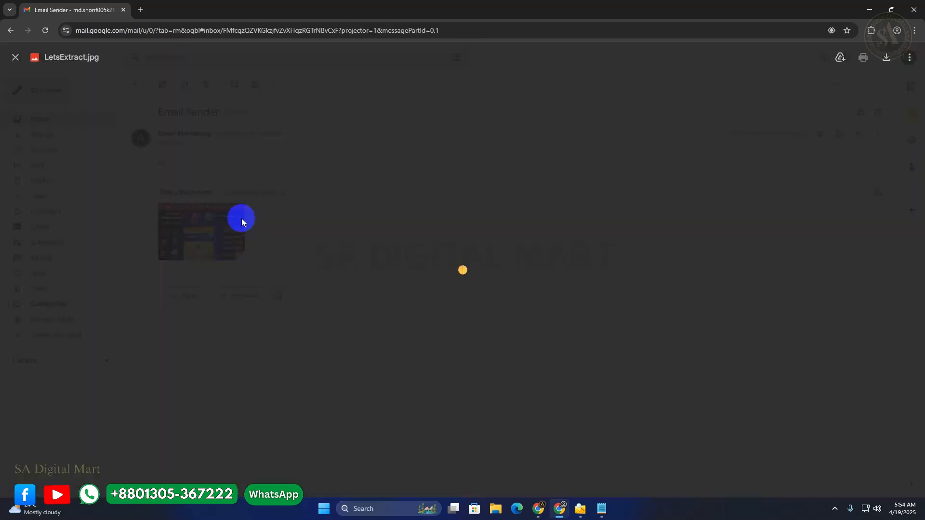